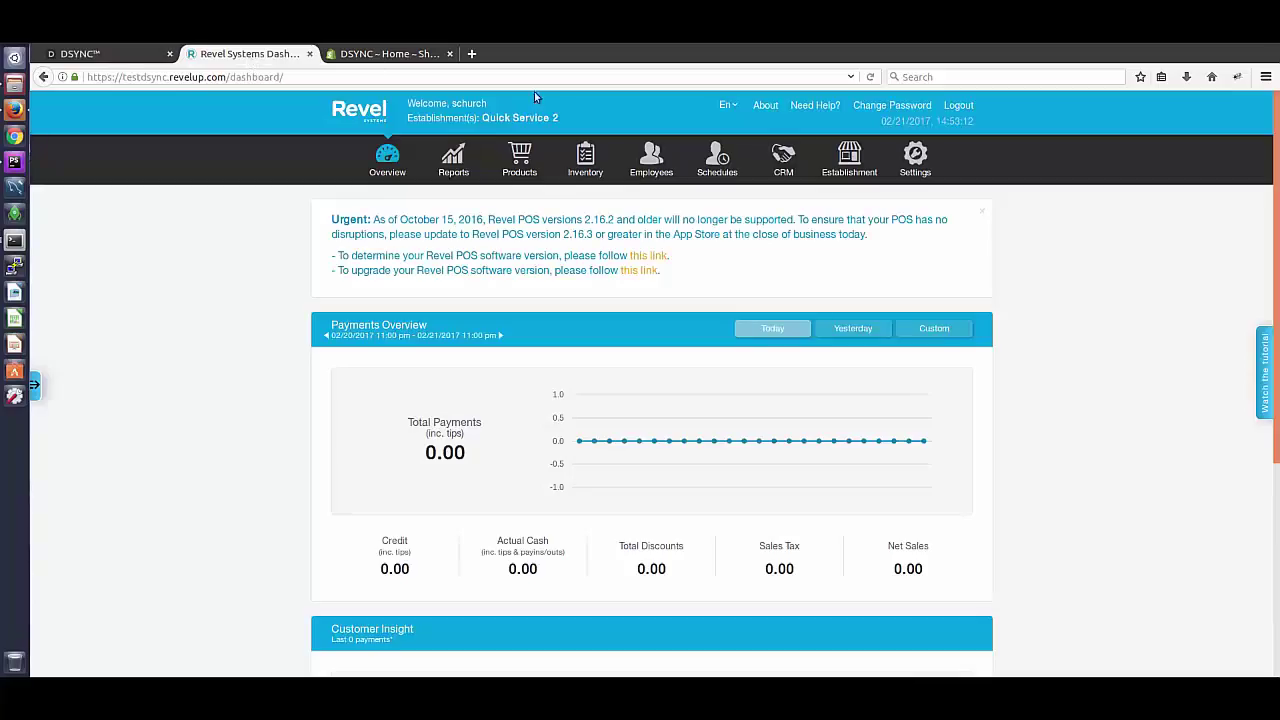
Start a quick new product in Revel and name it "Revel Product".
click(521, 170)
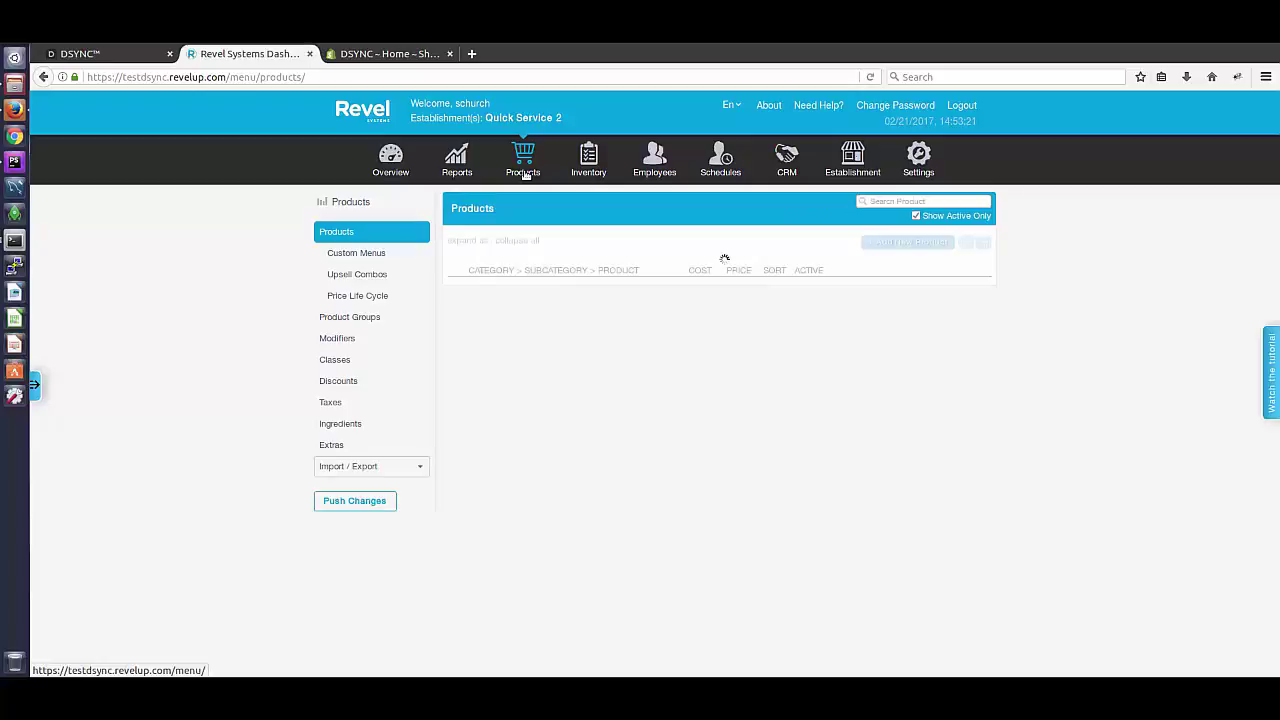
click(914, 243)
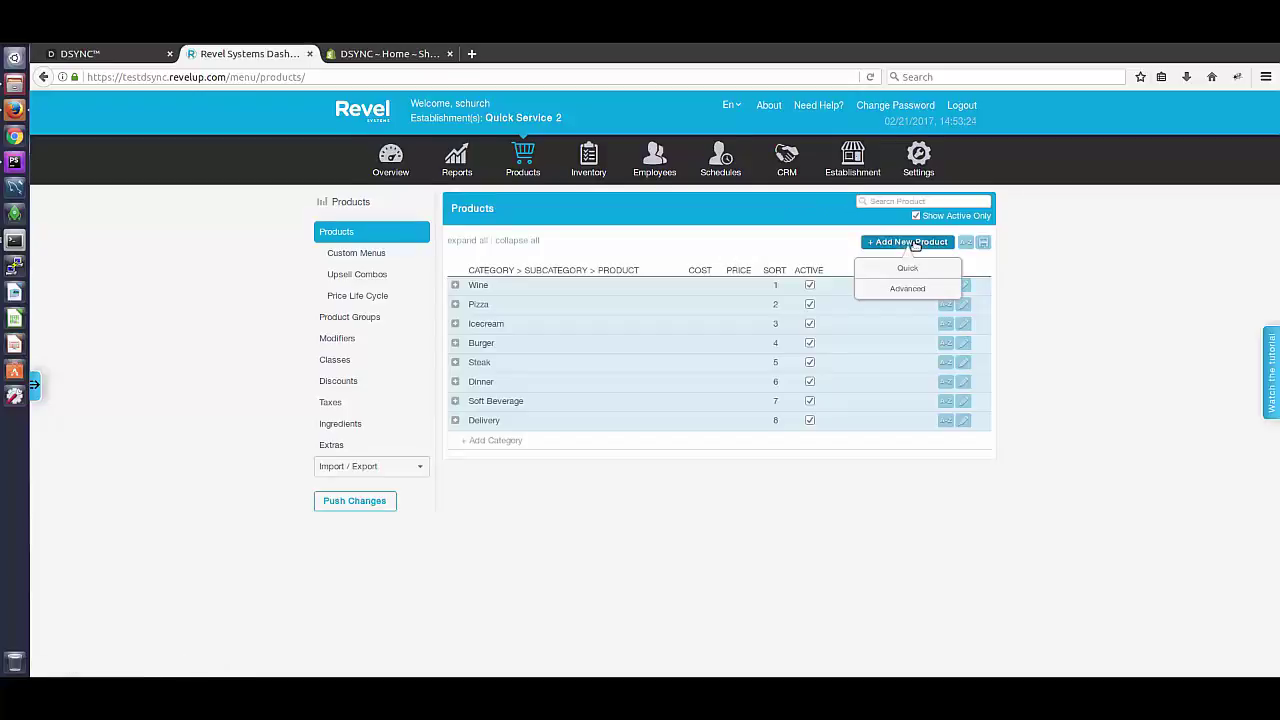
click(907, 268)
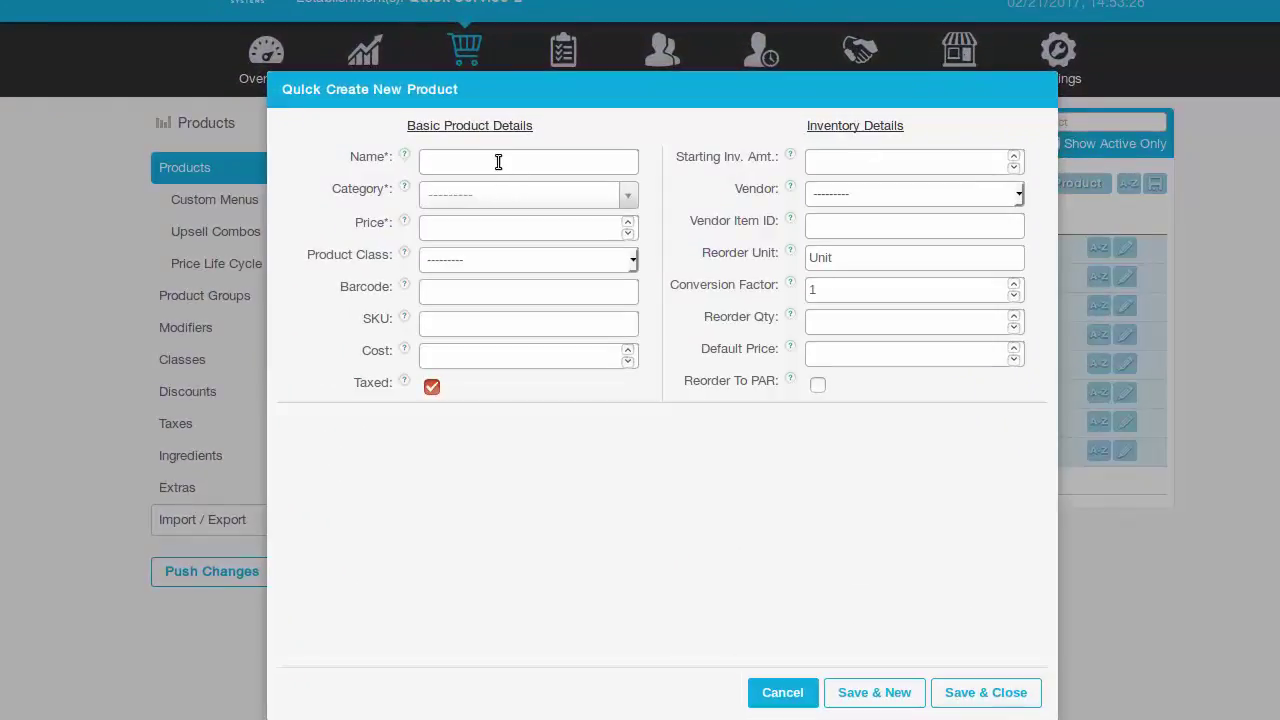
click(498, 161)
text(Reve)
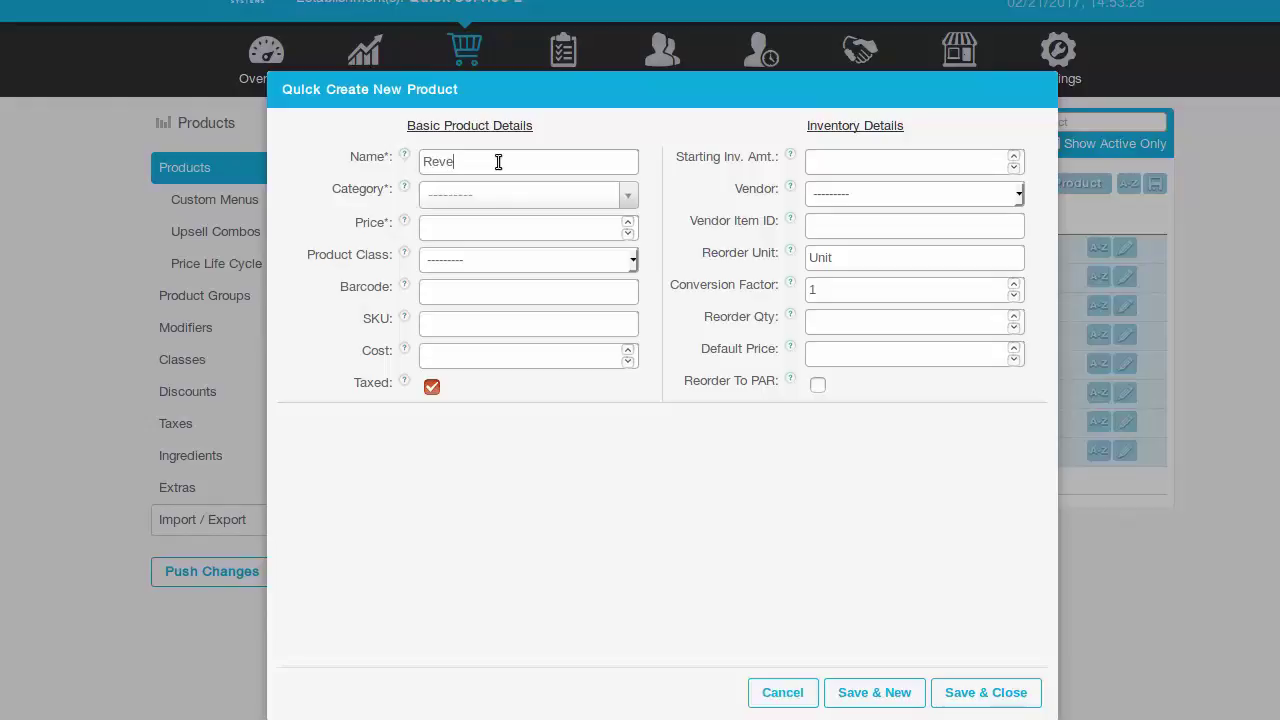
text(l Product)
Assign the new product to the Wine/Beer category and set its price to 10.99.
click(557, 200)
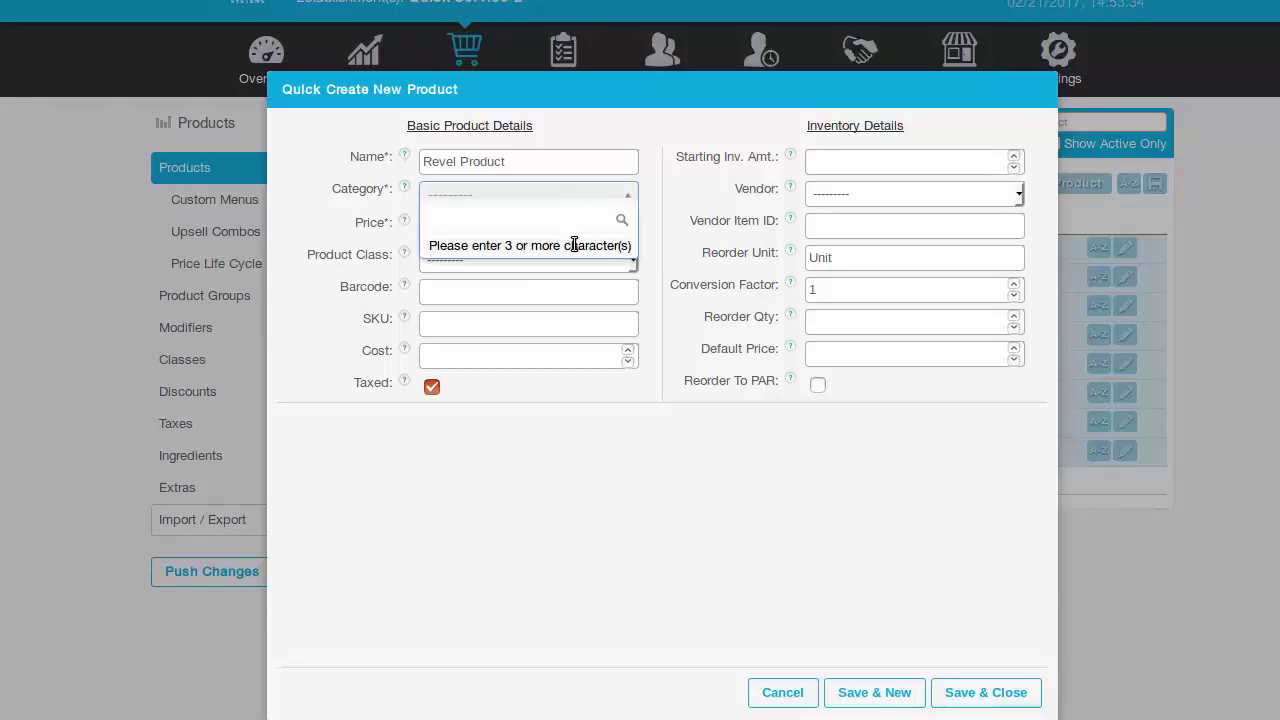
text(win)
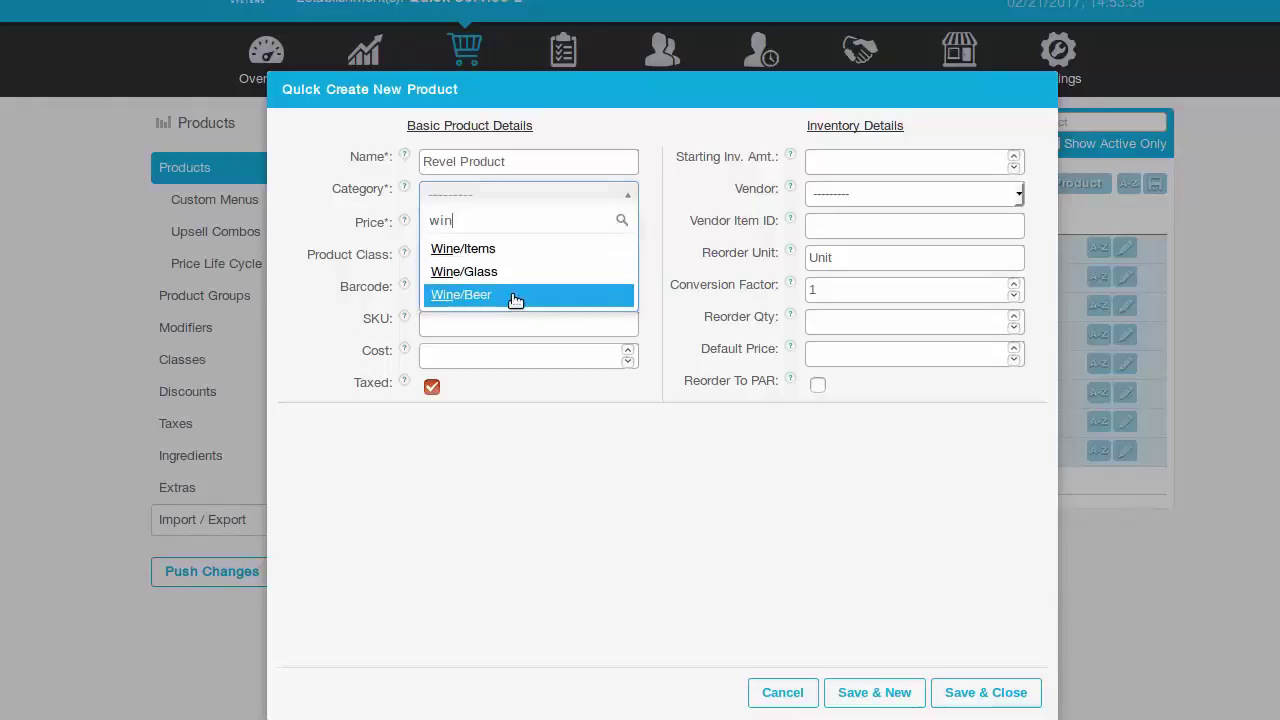
click(515, 300)
click(506, 227)
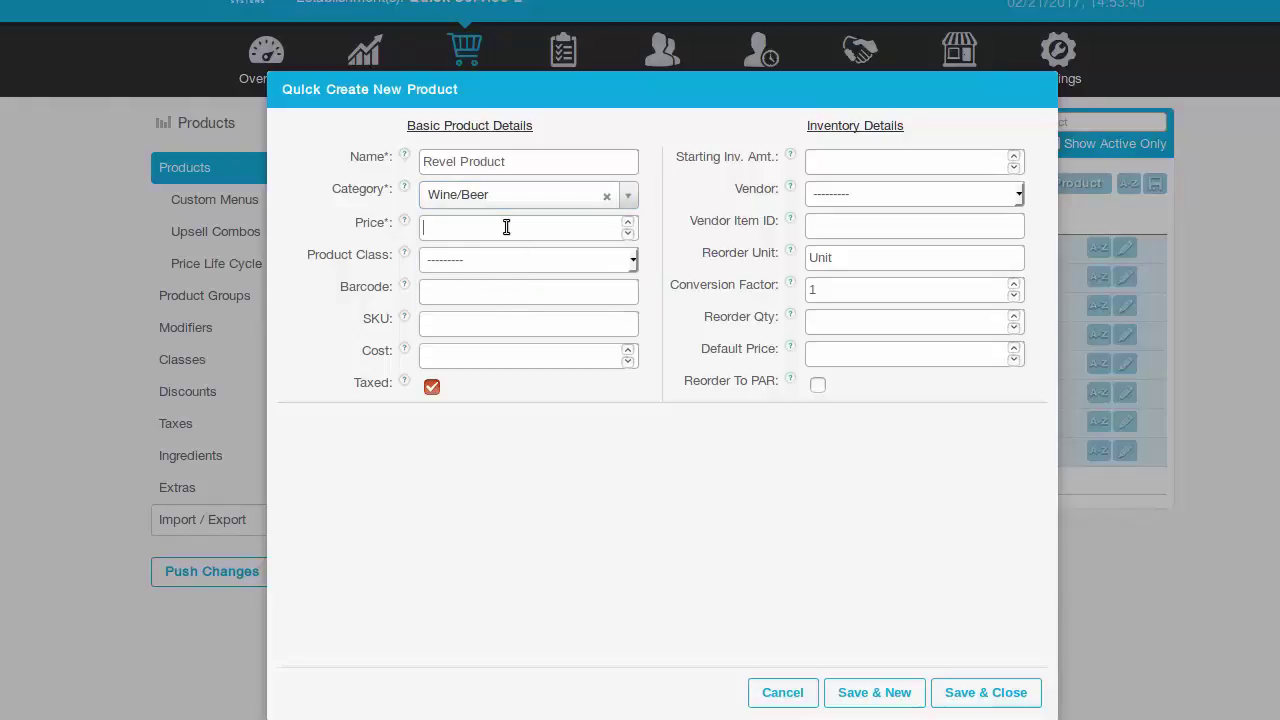
text(10.99)
Set the product class to Wine and the SKU to abc1234, and save the new product.
click(501, 257)
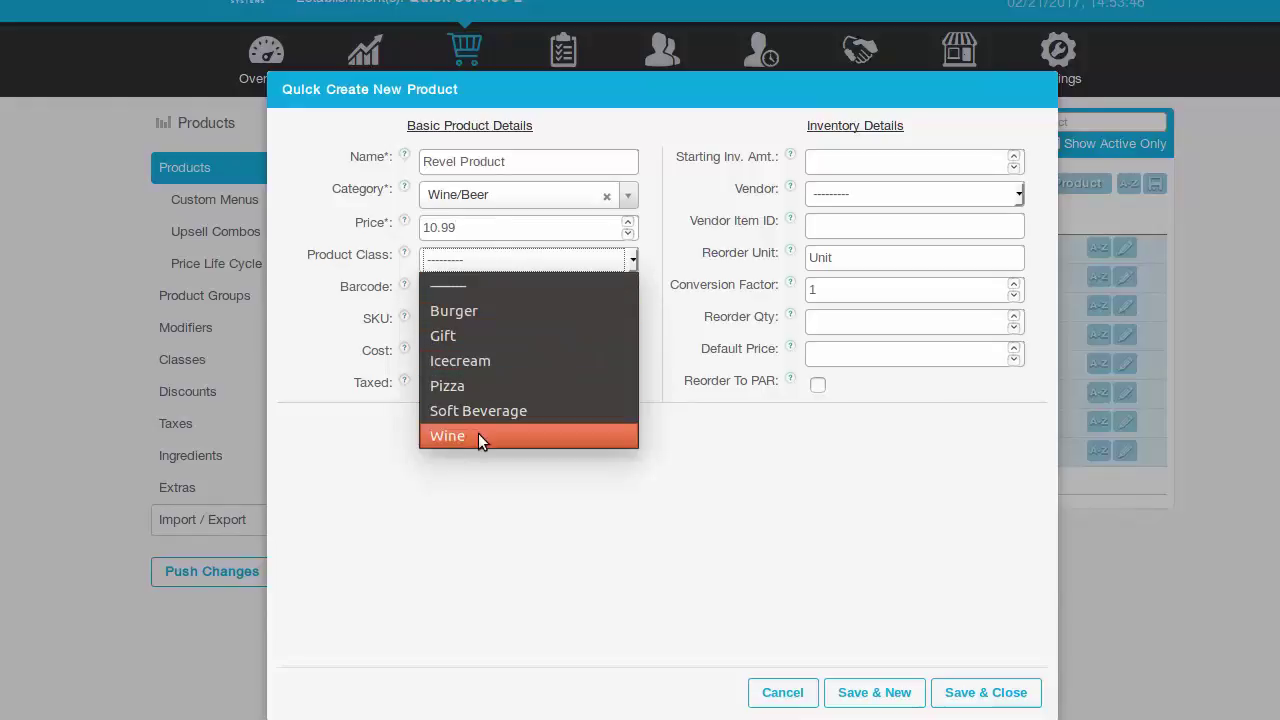
click(478, 436)
click(467, 326)
text(abc123)
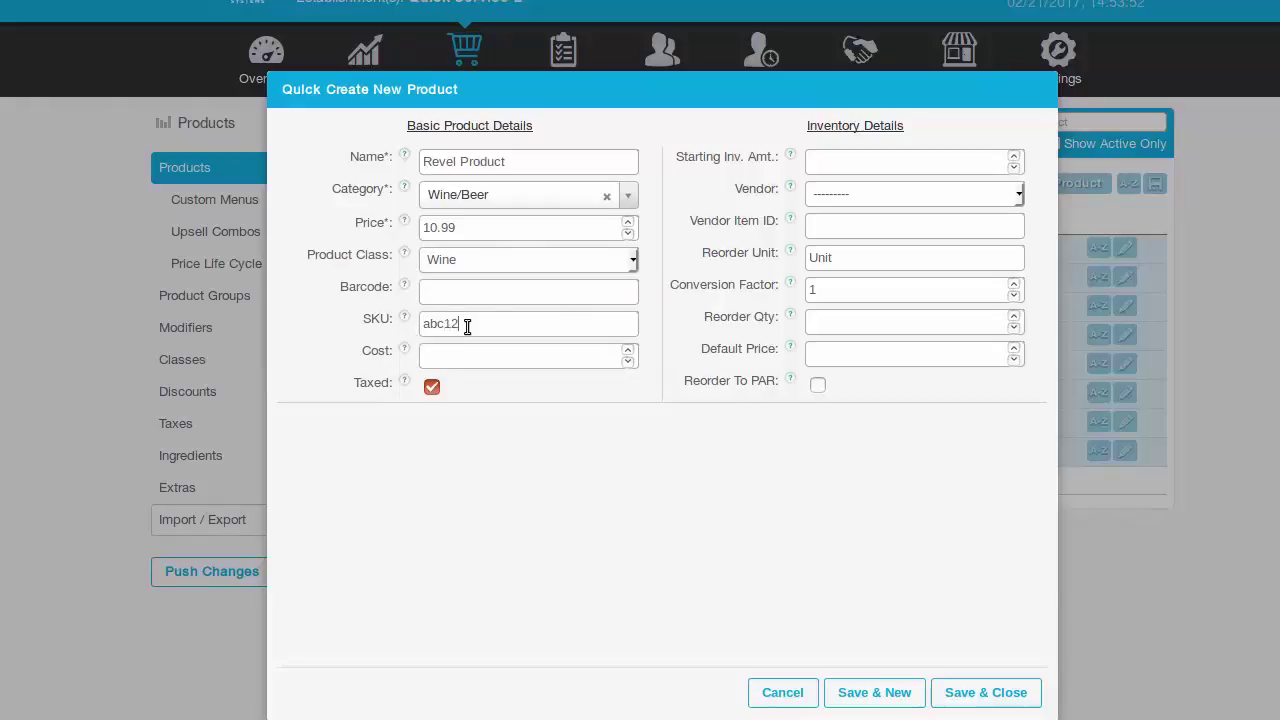
text(4)
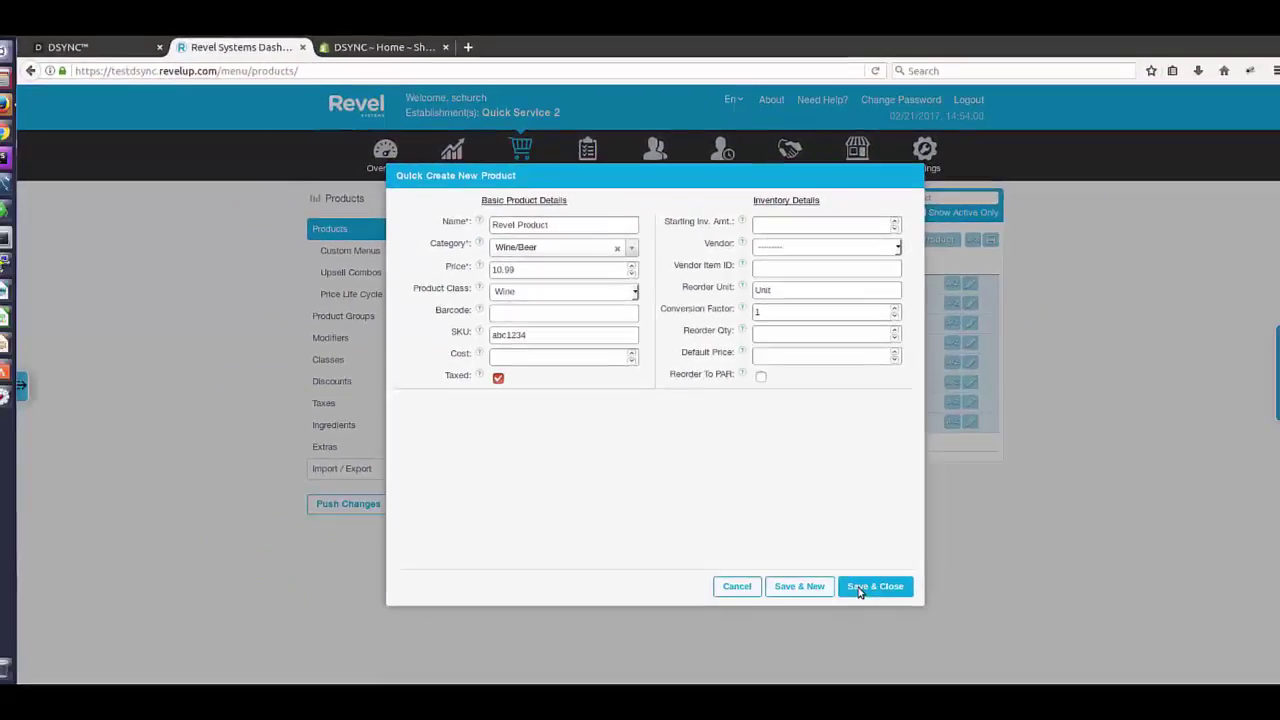
click(963, 699)
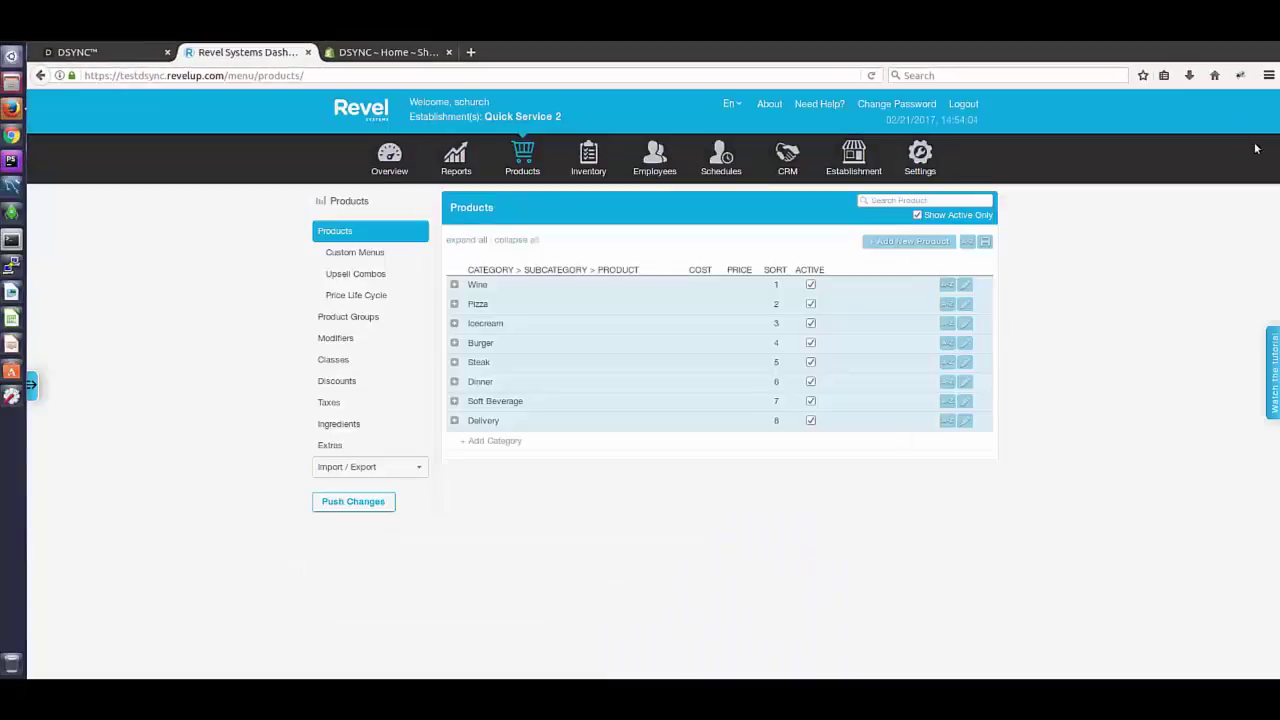
Check the sync jobs in DSYNC and look for the new product in Shopify's product list.
click(133, 52)
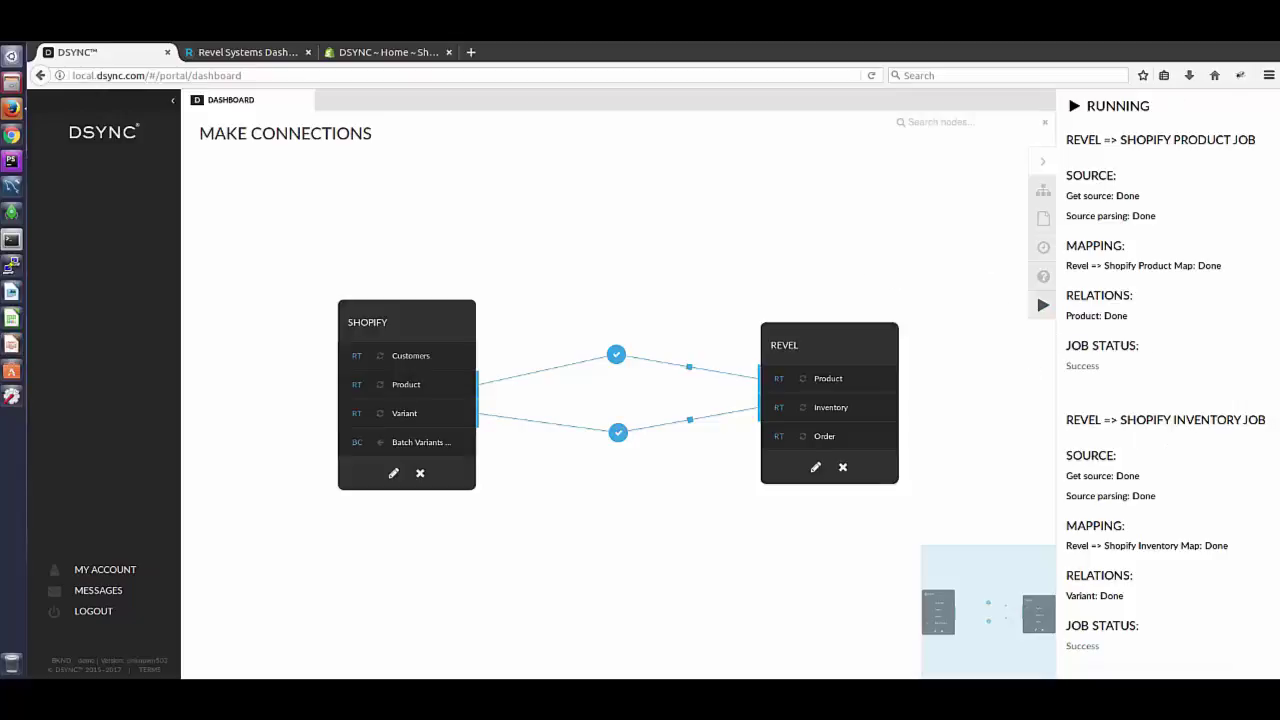
click(372, 50)
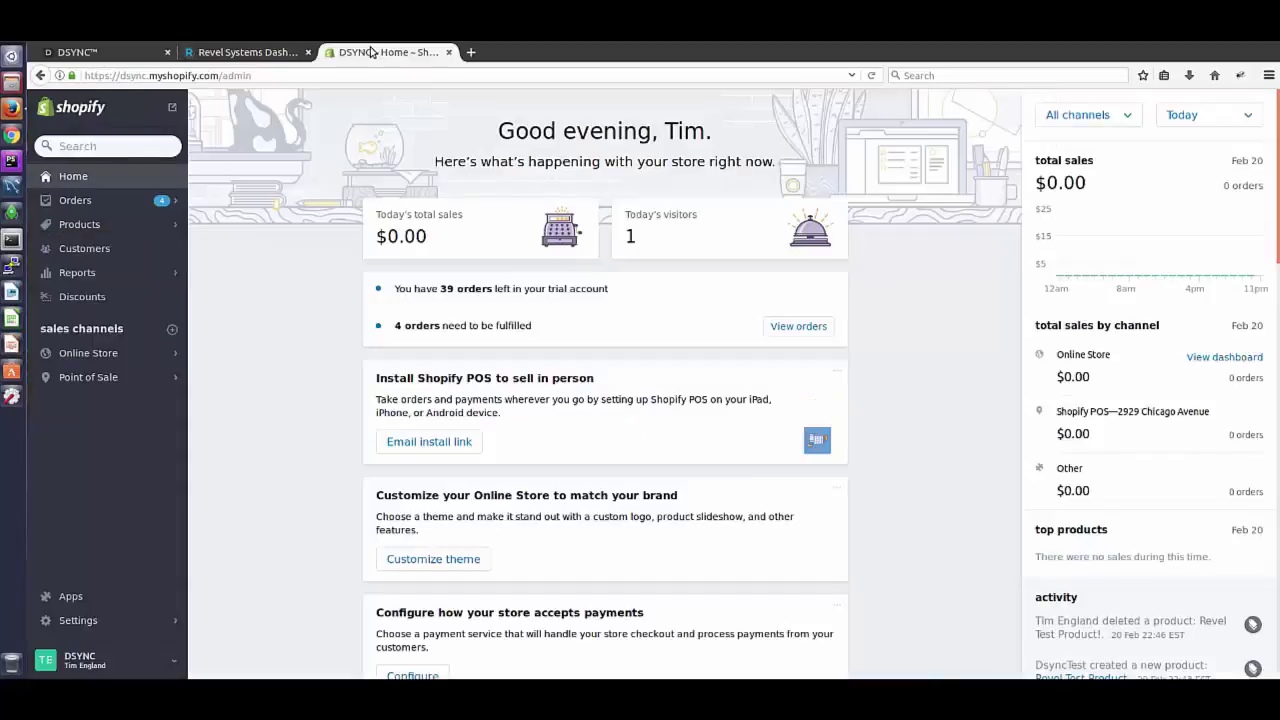
click(72, 226)
click(97, 142)
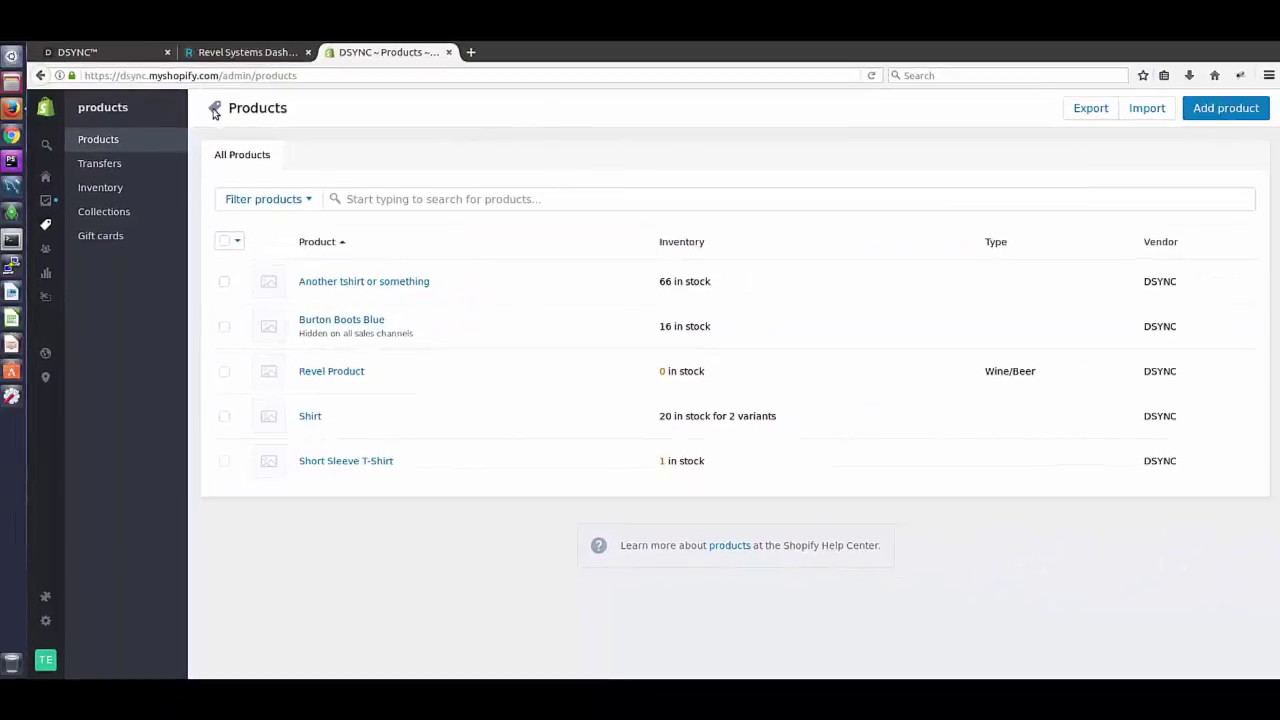
Switch back to Revel, search the products for "revel" and open Revel Product's details.
click(225, 55)
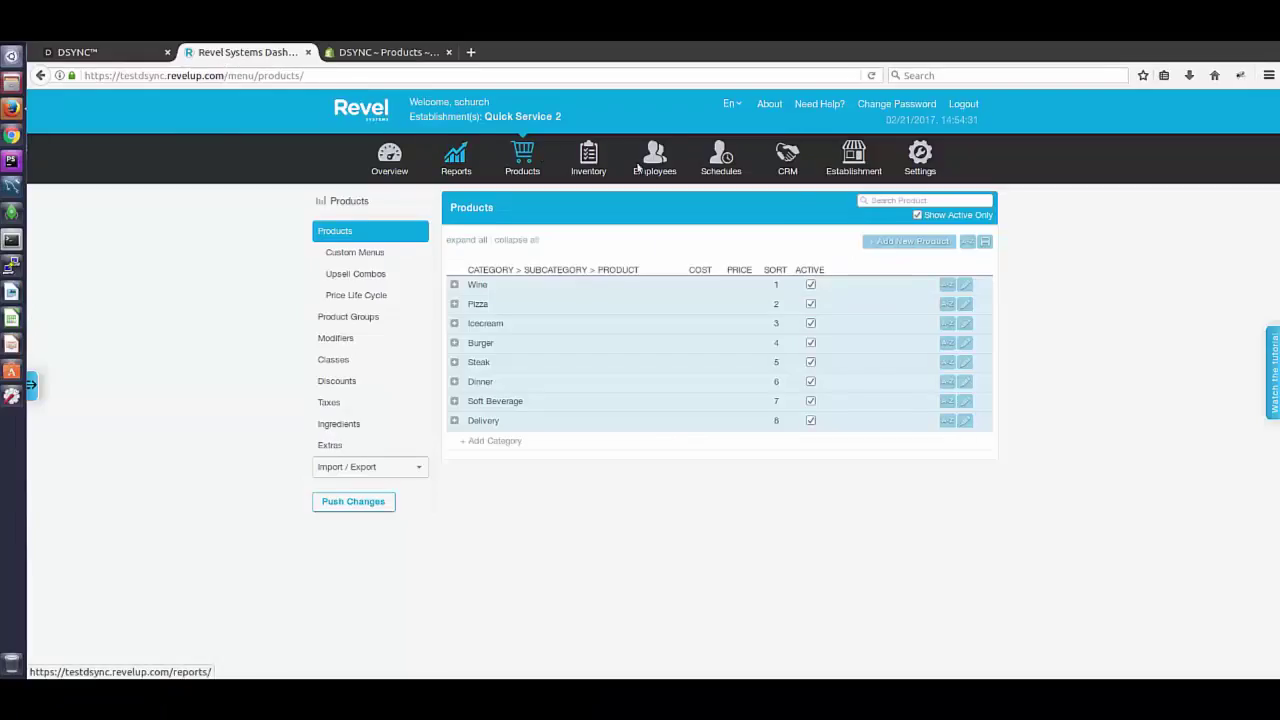
click(925, 200)
text(revel)
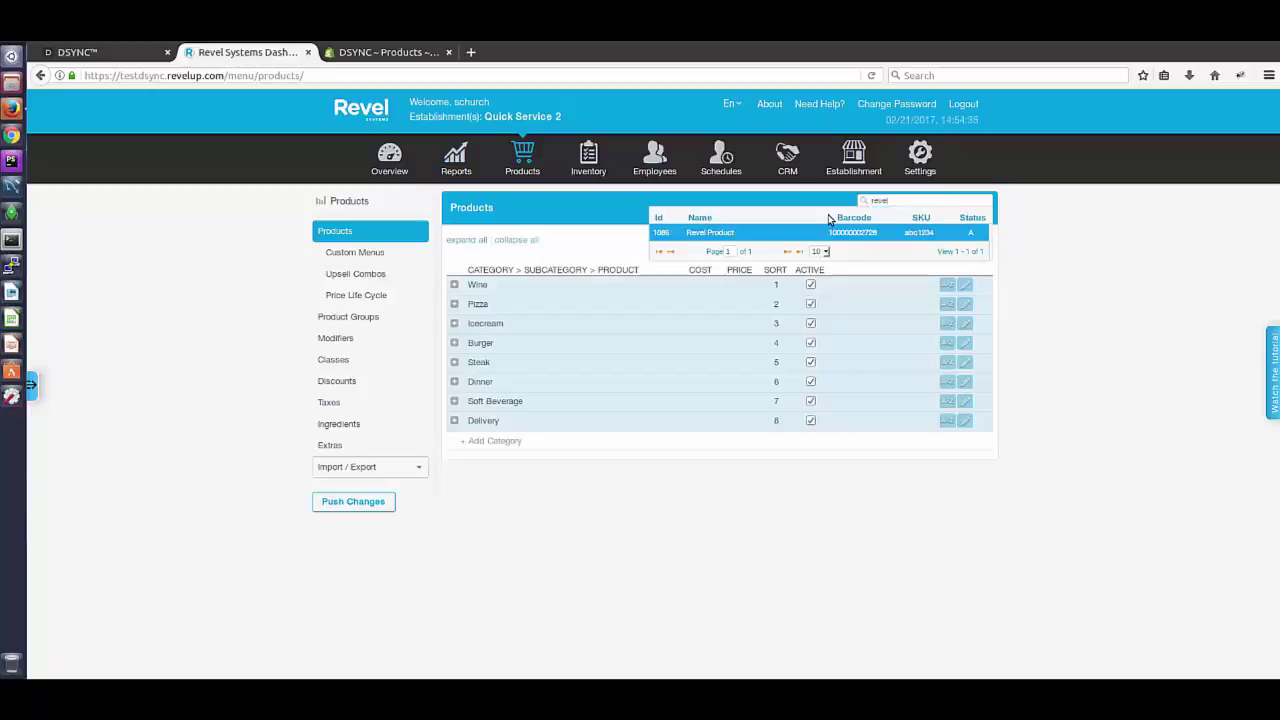
click(731, 233)
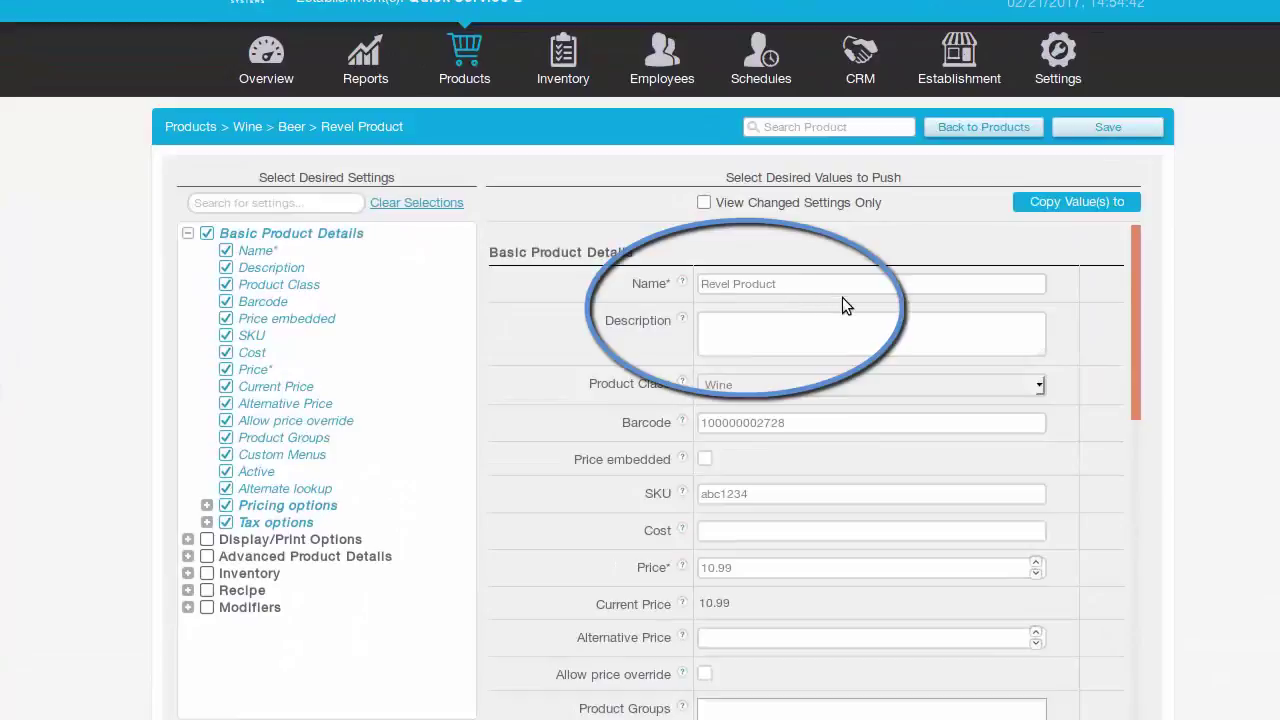
Rename the product to "Revel Product1" and save it.
click(775, 317)
text(1)
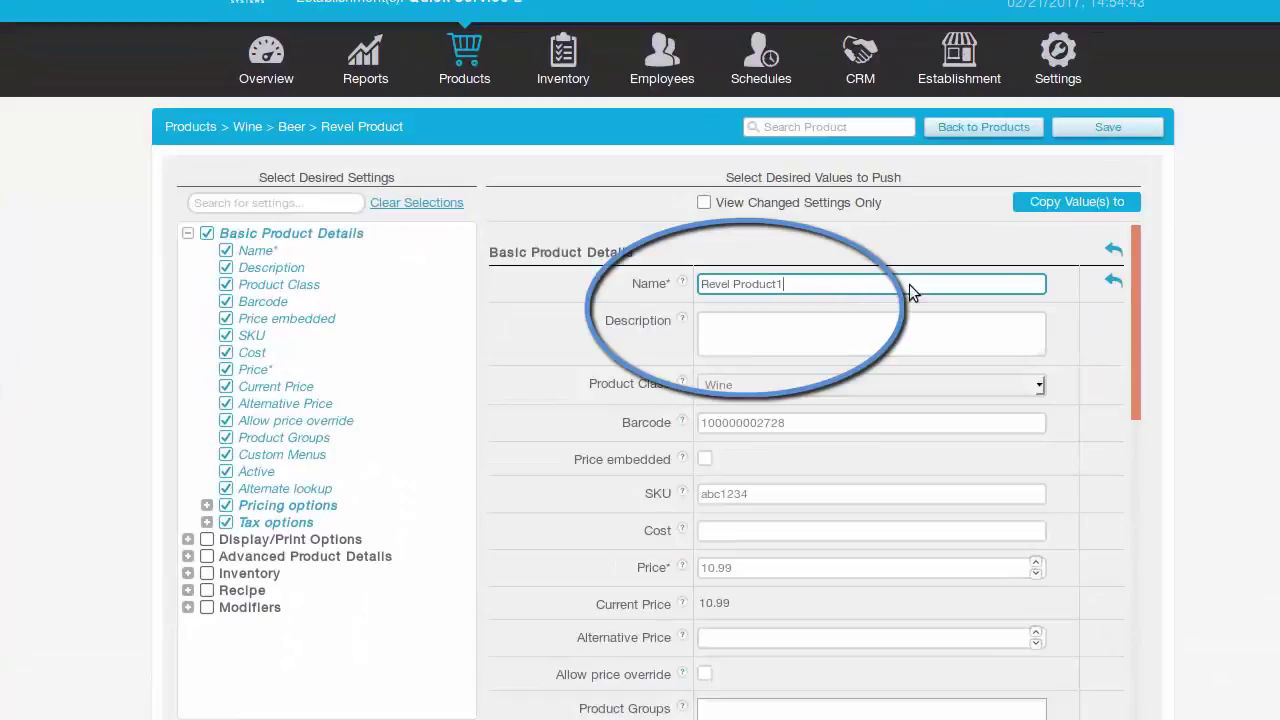
click(1110, 127)
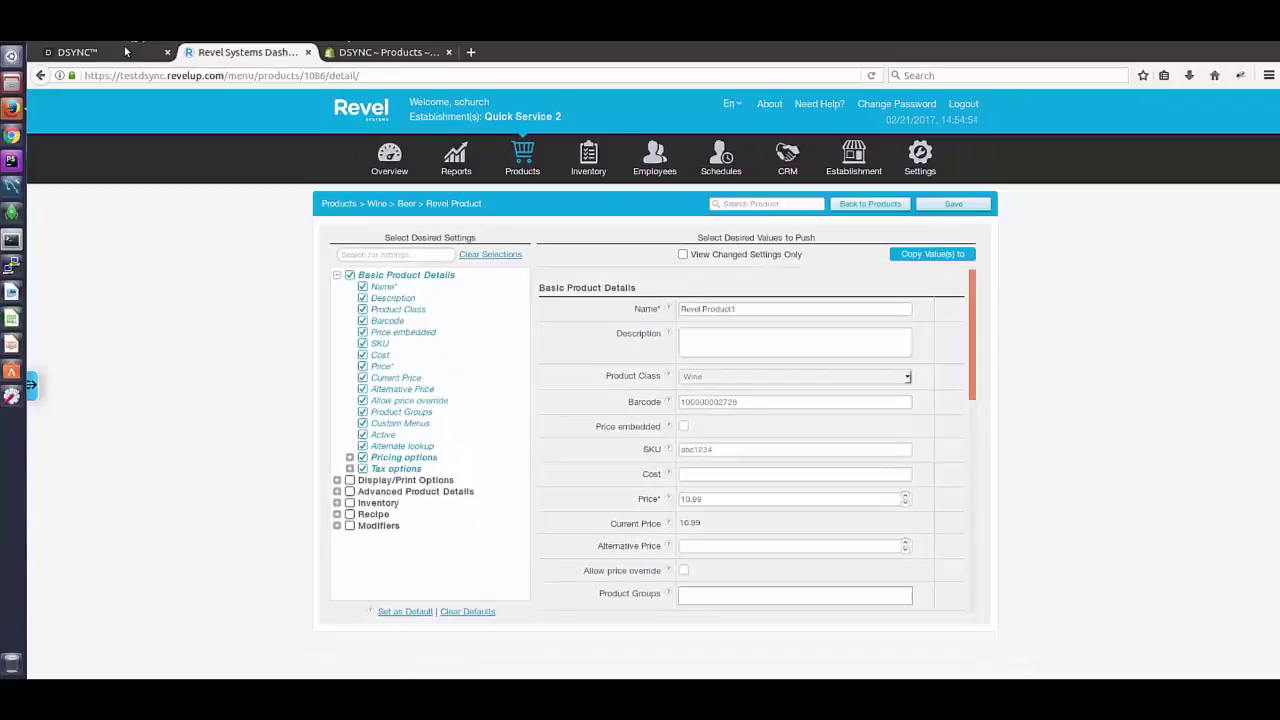
Check in DSYNC and in Shopify's product list whether the product's name change has synced.
click(44, 2)
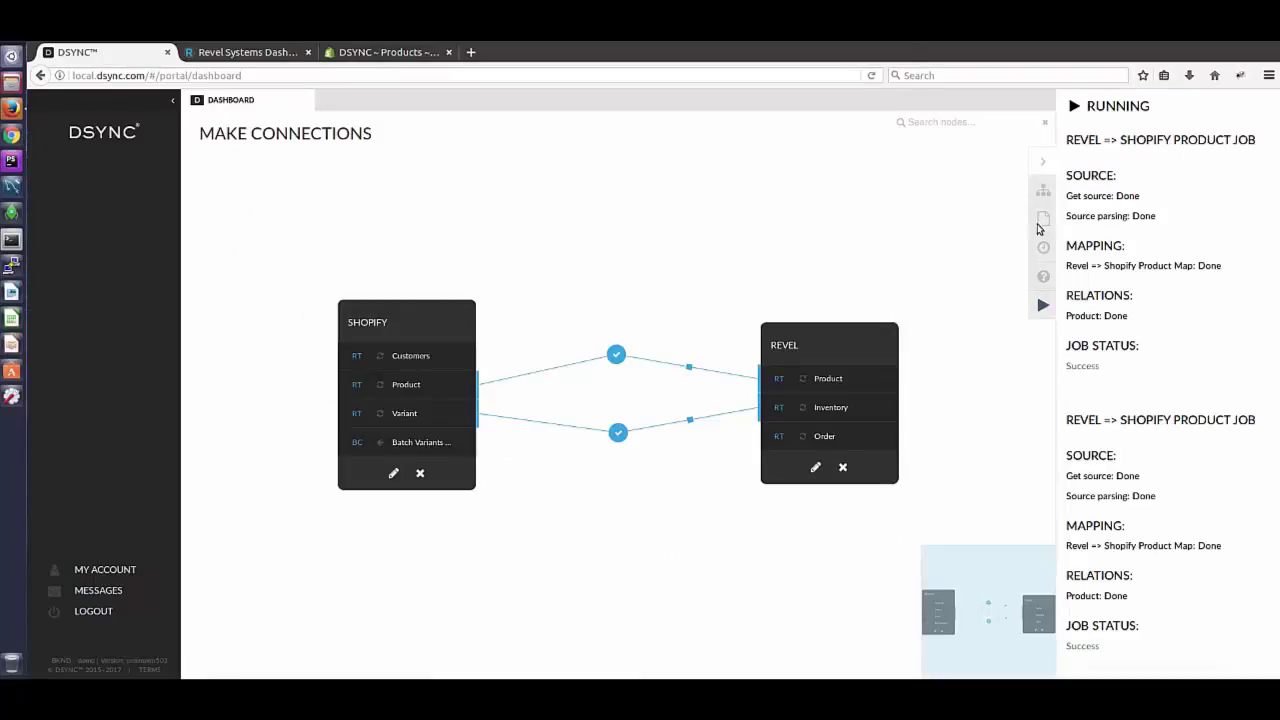
click(323, 50)
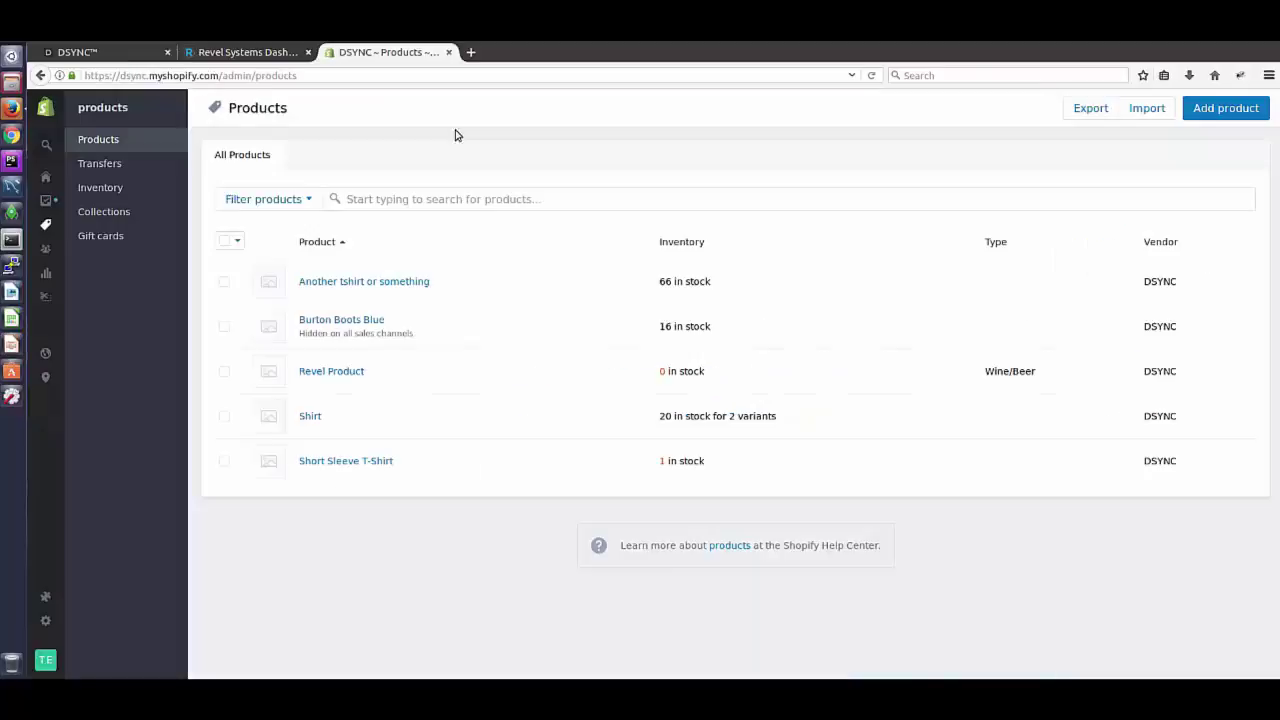
click(501, 347)
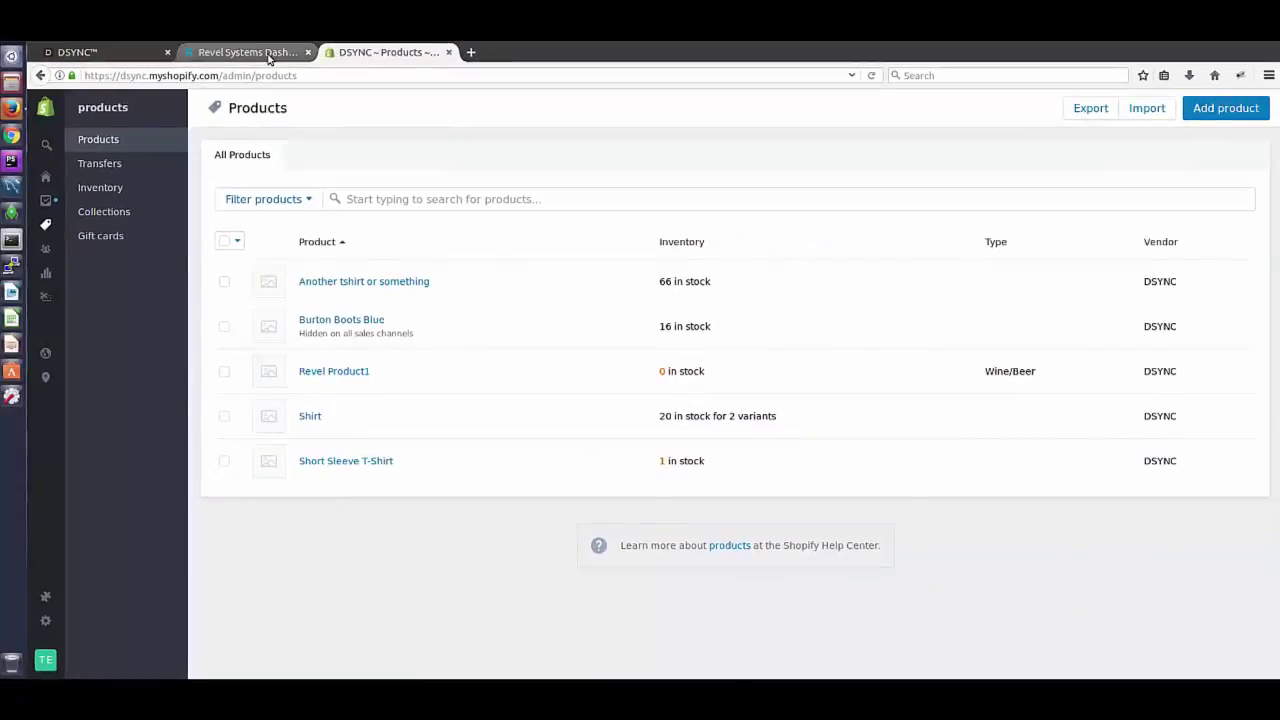
Return to Revel and search the product inventory for "revel product".
click(268, 59)
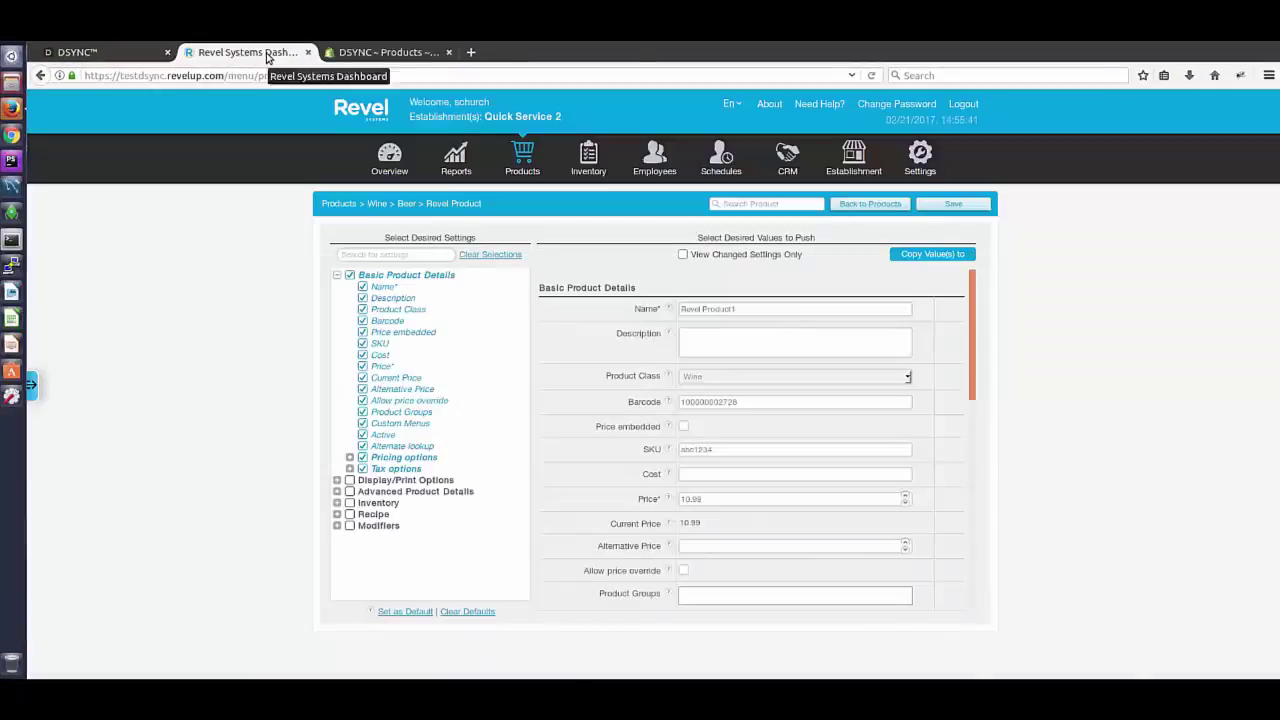
click(587, 170)
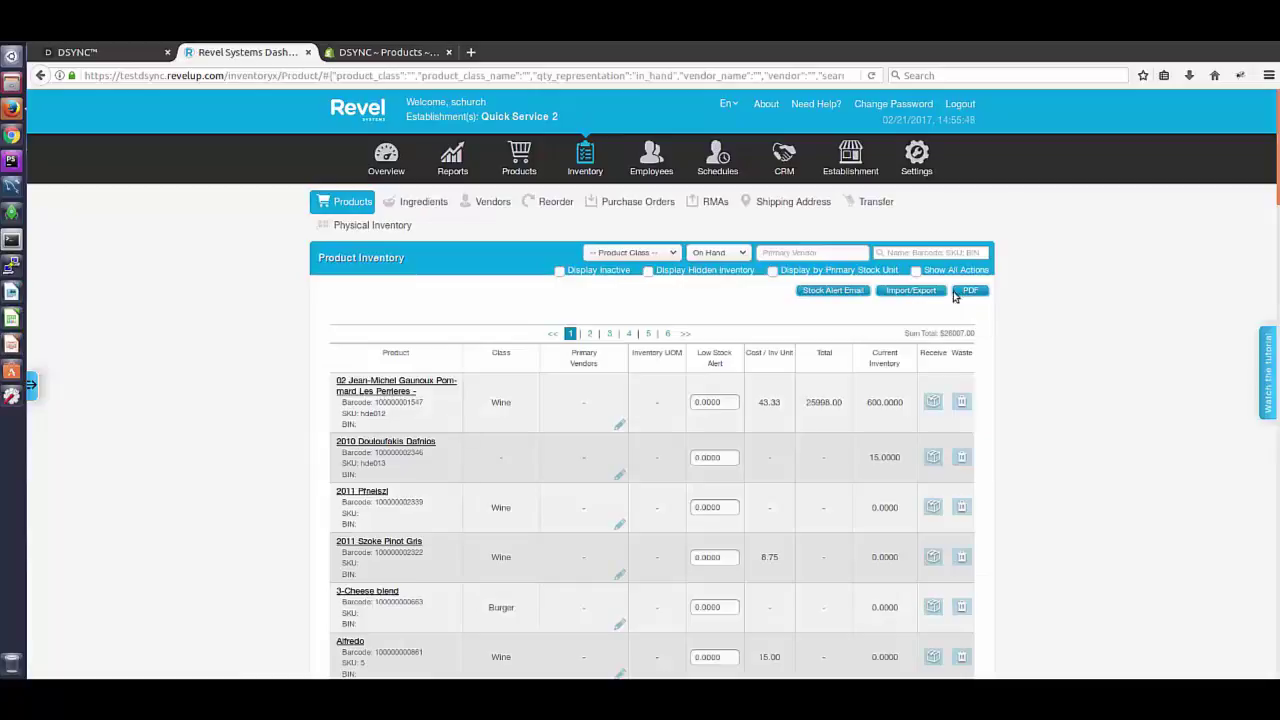
click(963, 255)
text(revel)
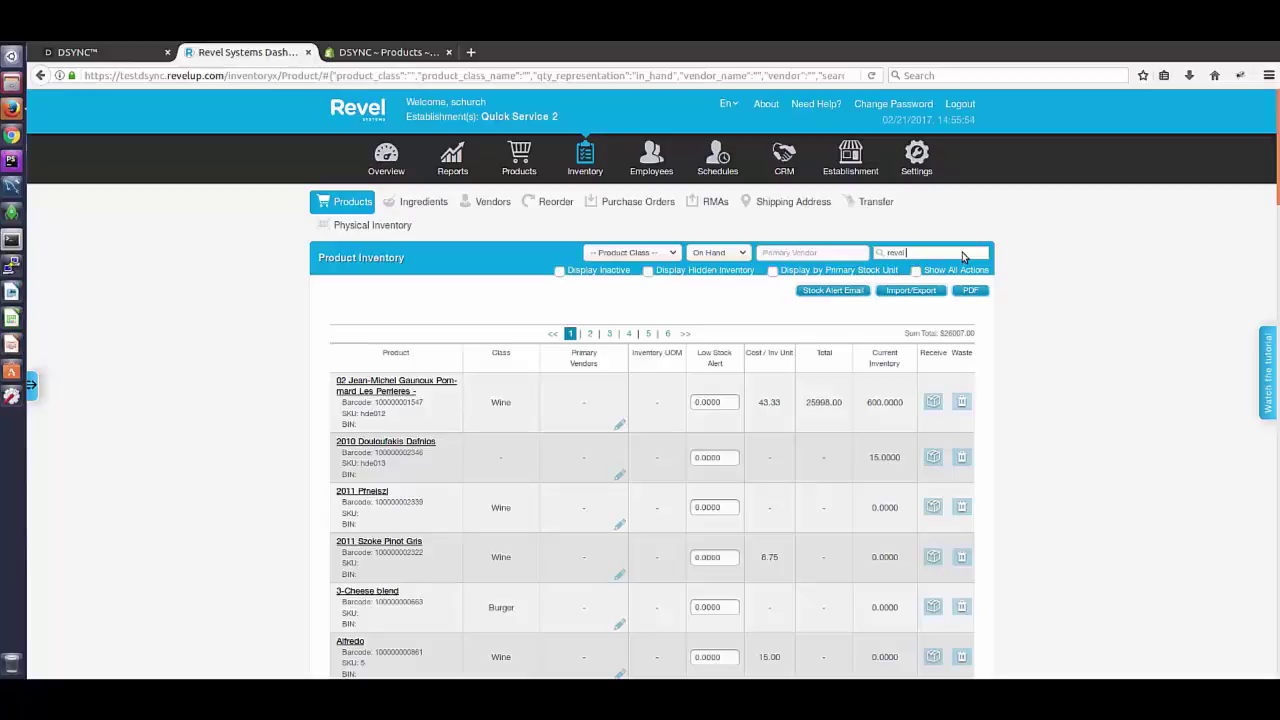
text( product)
key(Return)
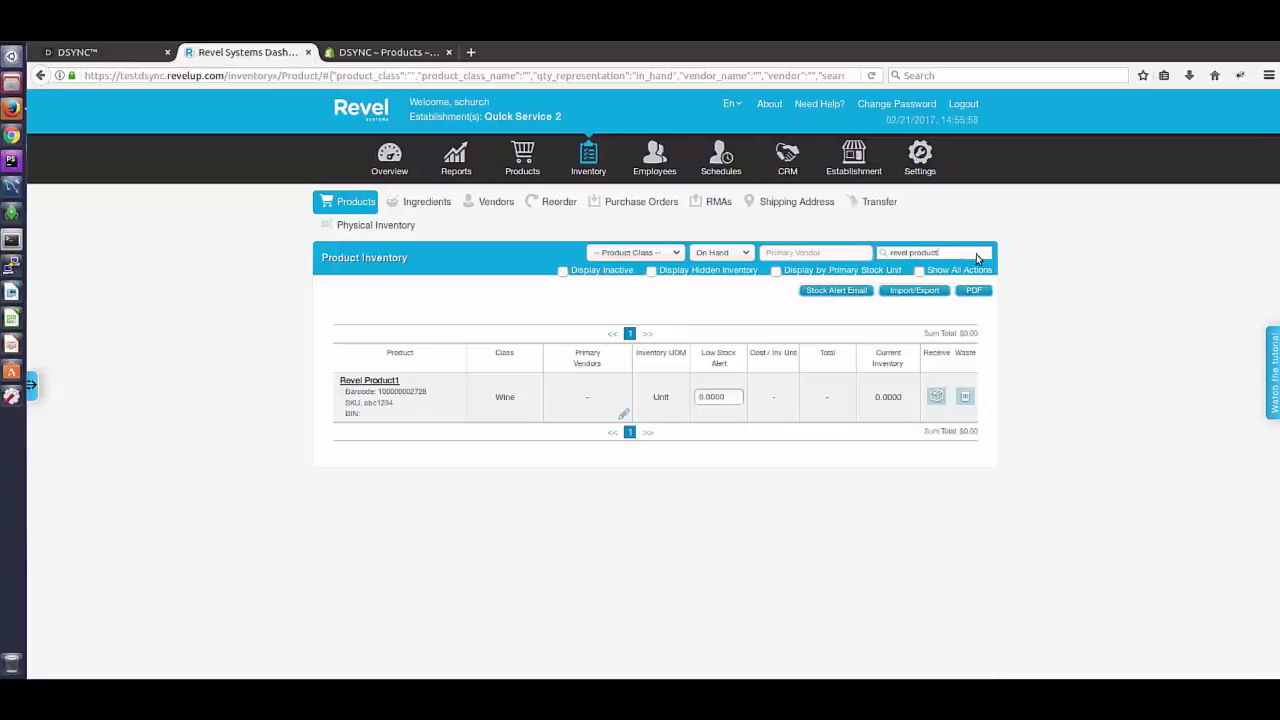
Receive 15 units of Revel Product1 at a cost of 1 per unit with the remark "test".
click(936, 397)
text(15)
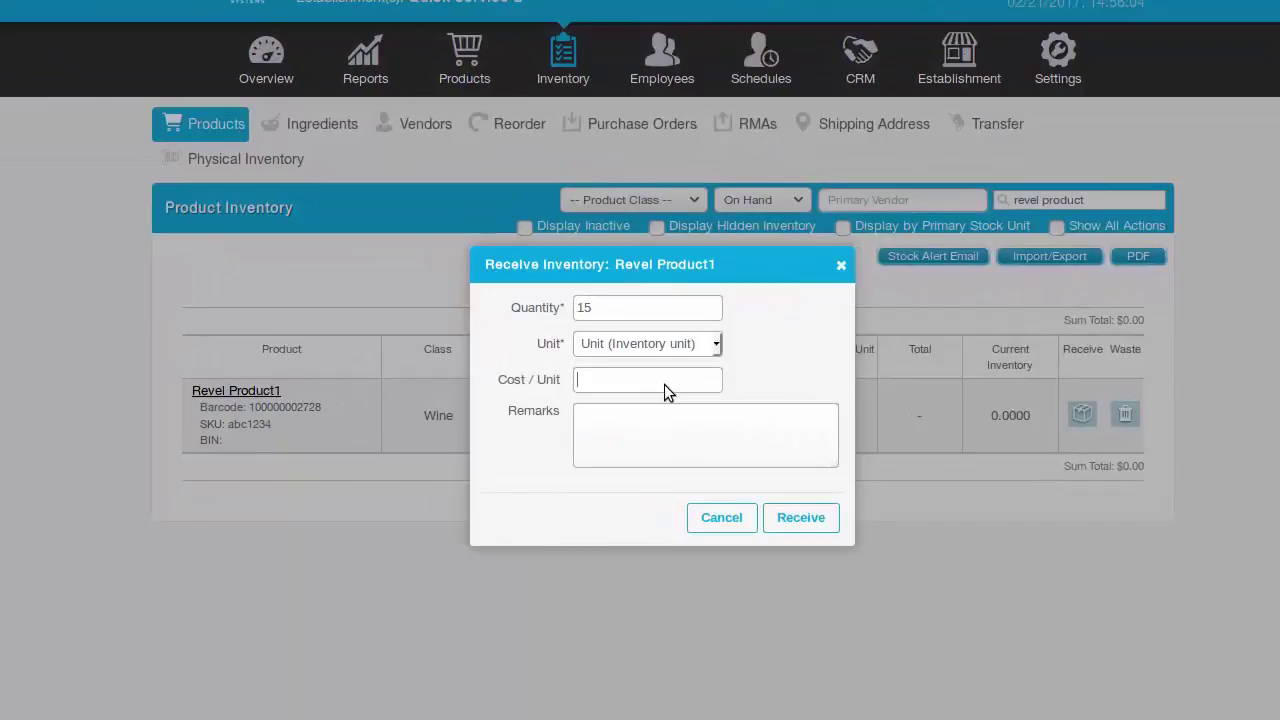
text(1)
text(test)
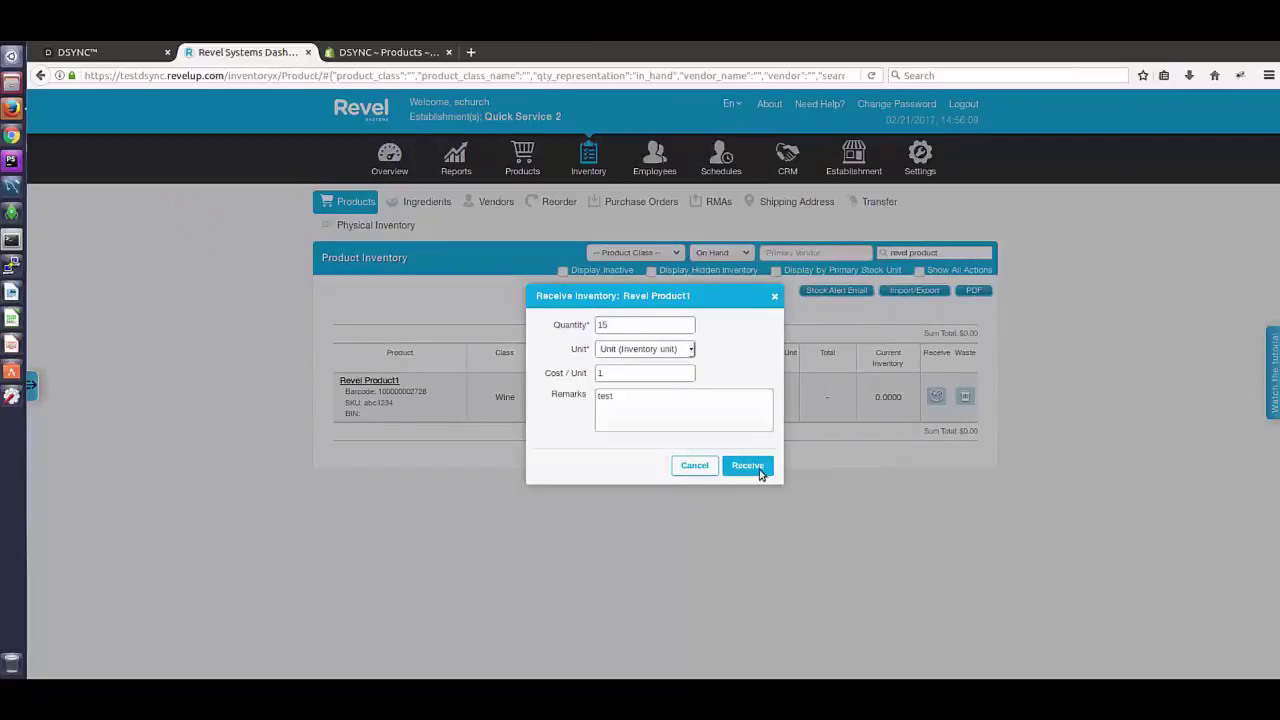
click(790, 497)
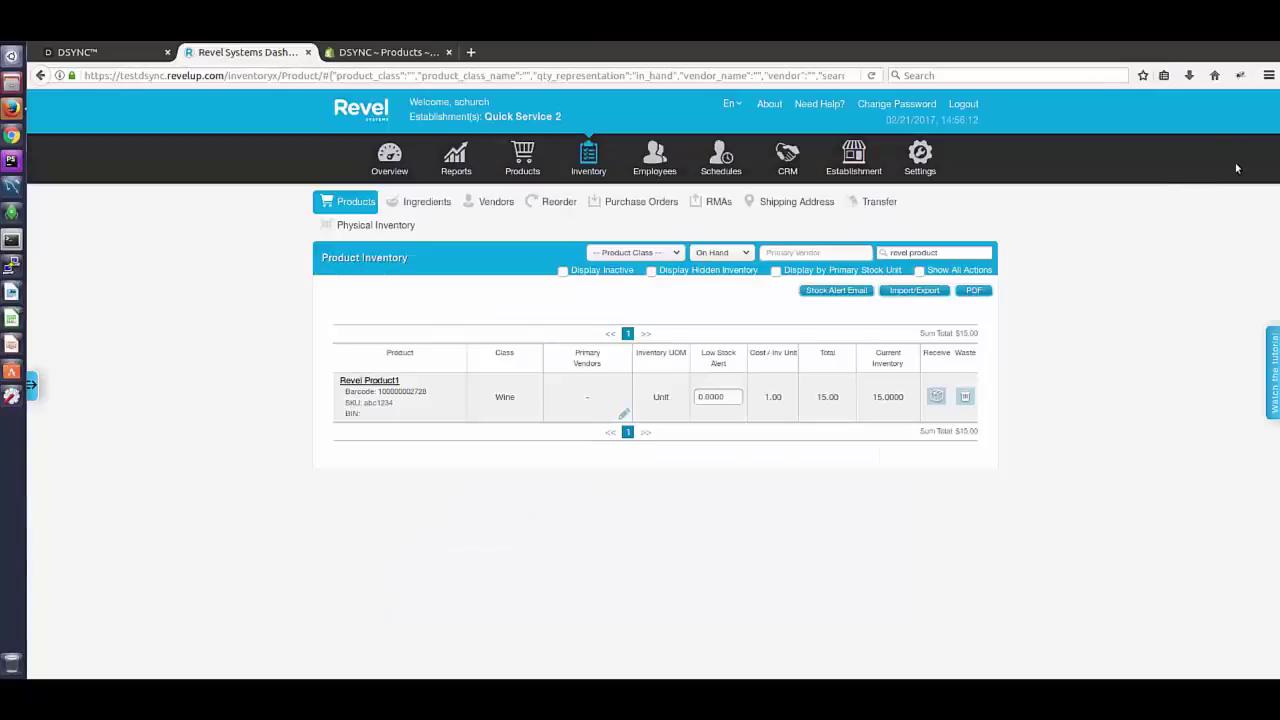
Check the inventory job in DSYNC and reload Shopify's product list to examine Revel Product1's stock.
click(73, 55)
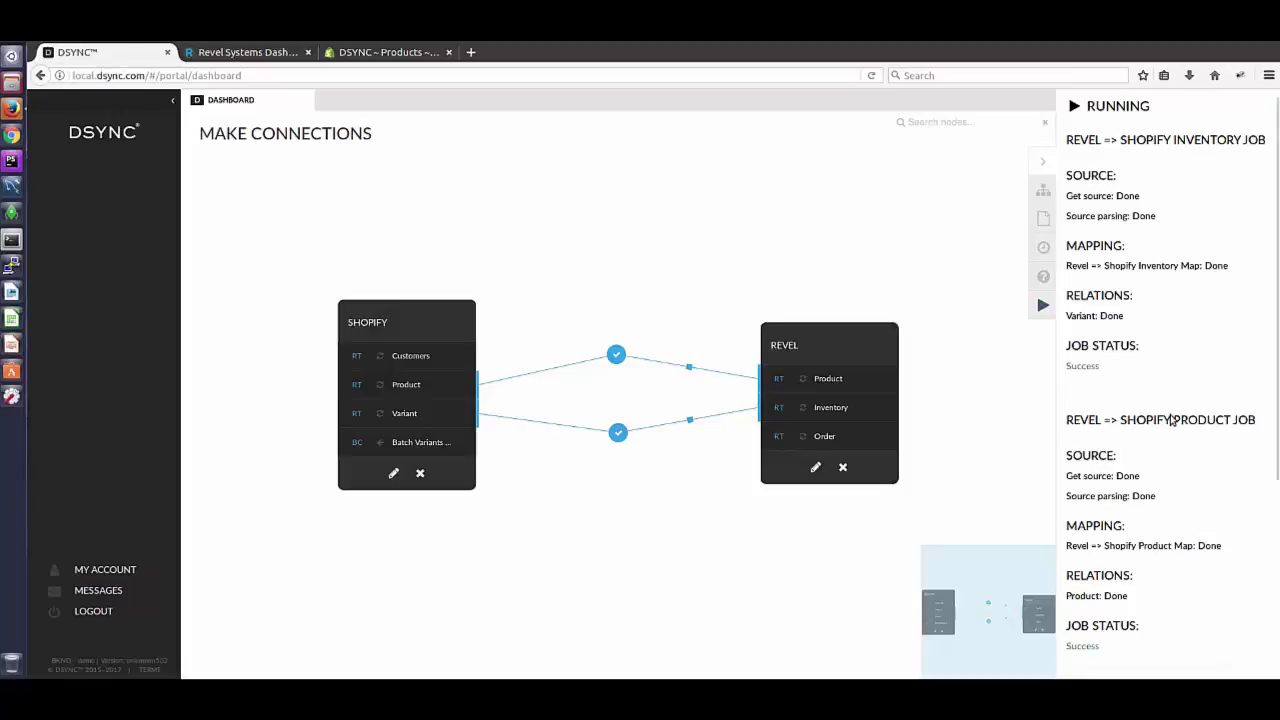
click(379, 53)
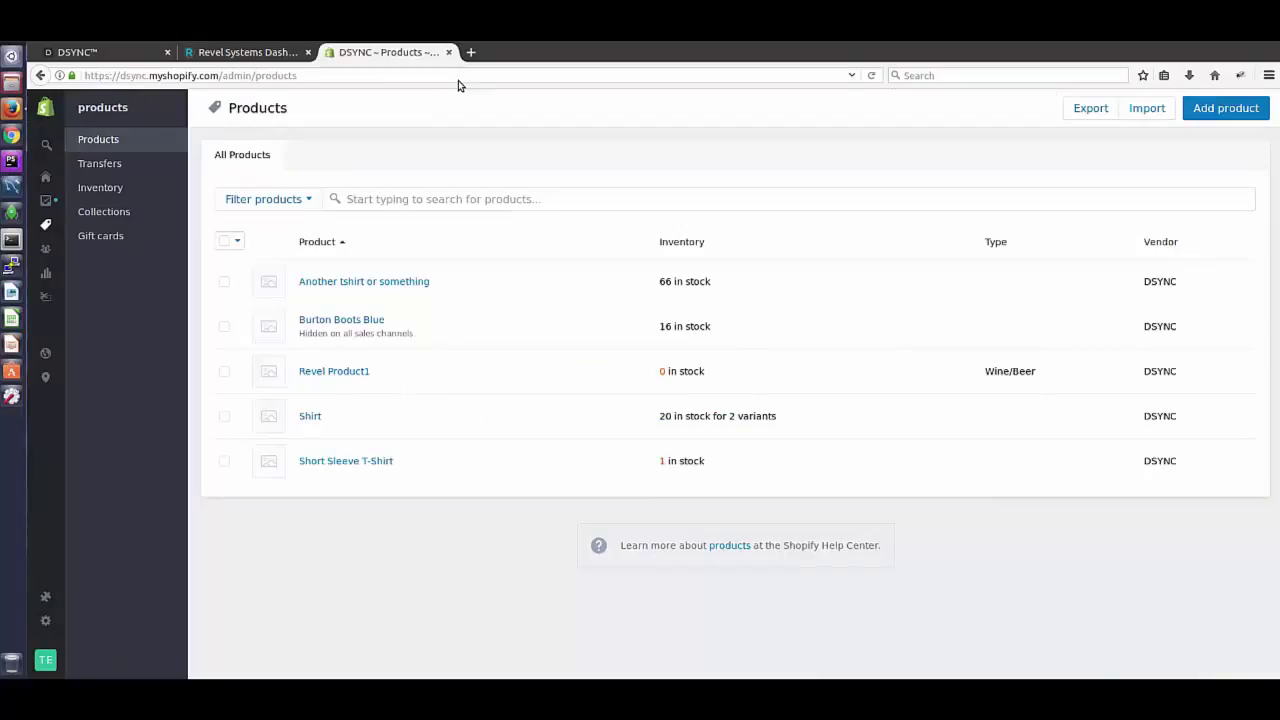
click(678, 256)
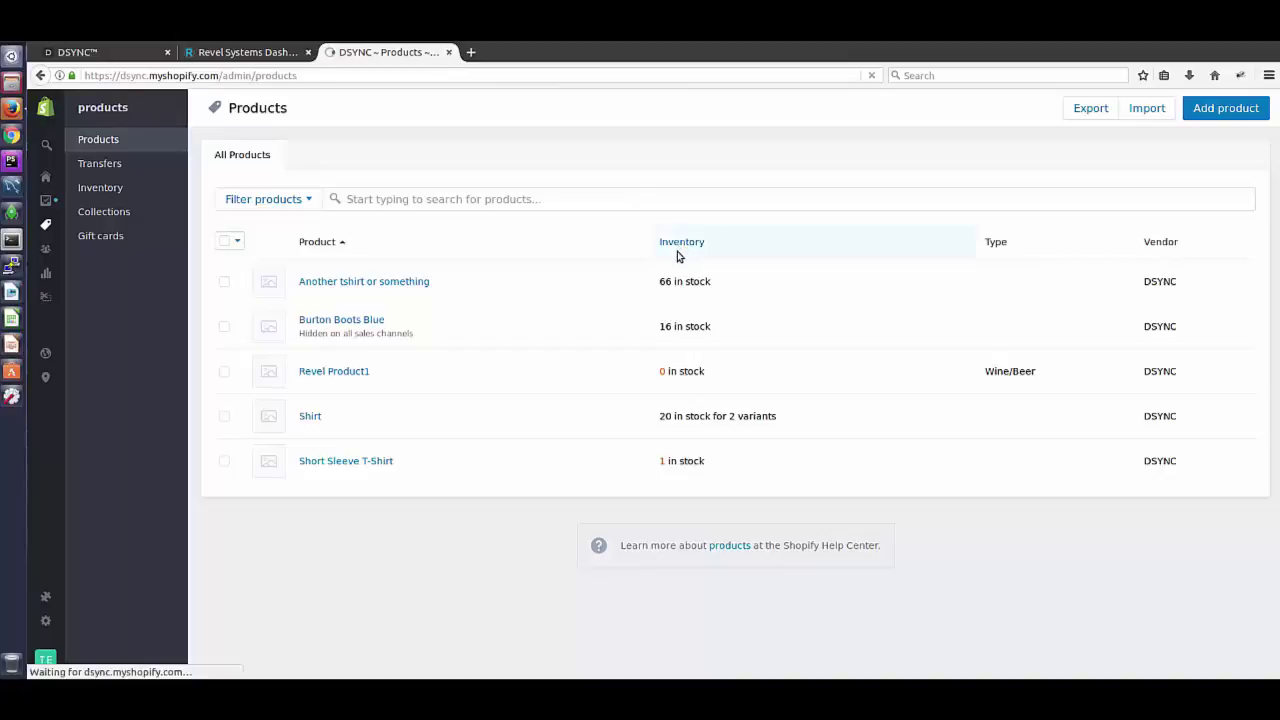